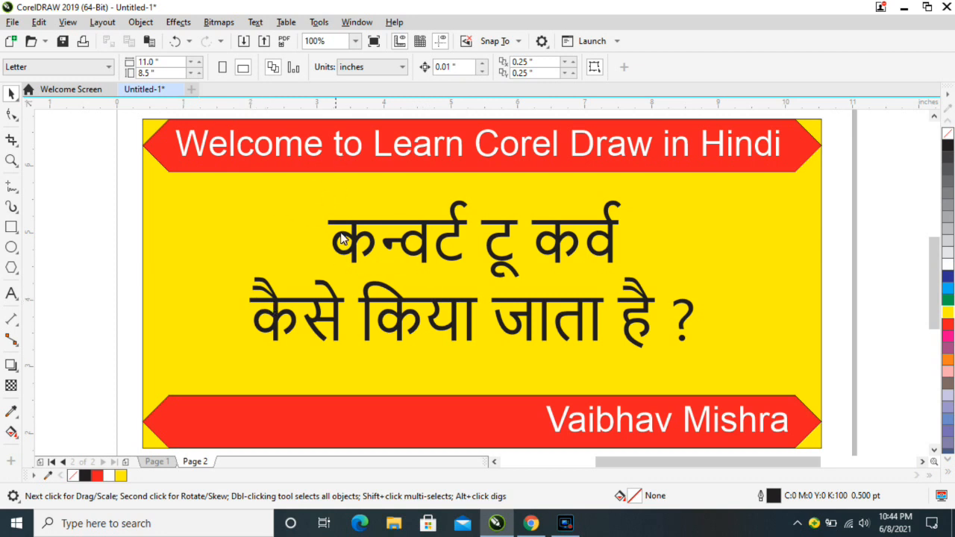
# Change the font of the two-line Hindi text on the yellow background to Old English Text MT
pyautogui.click(422, 222)
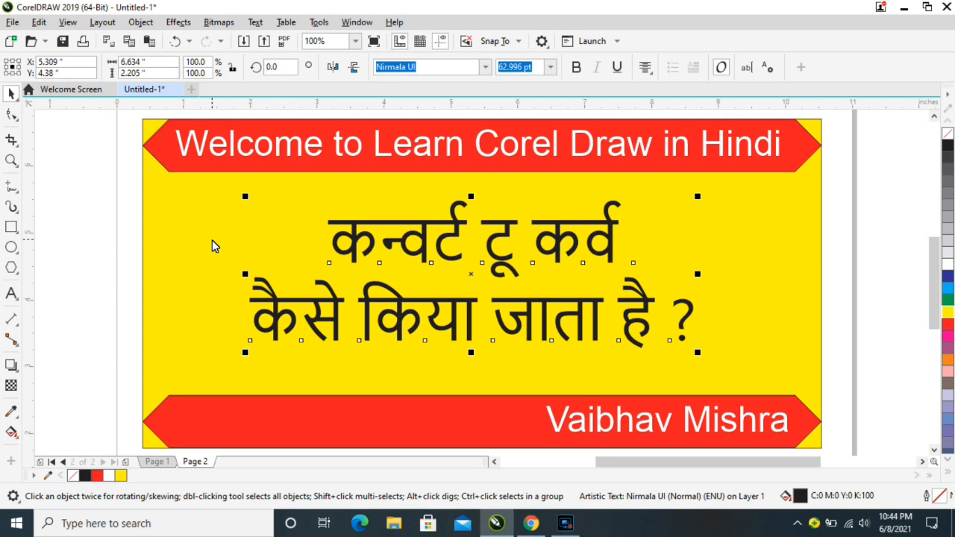
pyautogui.click(90, 230)
pyautogui.click(421, 258)
pyautogui.click(485, 67)
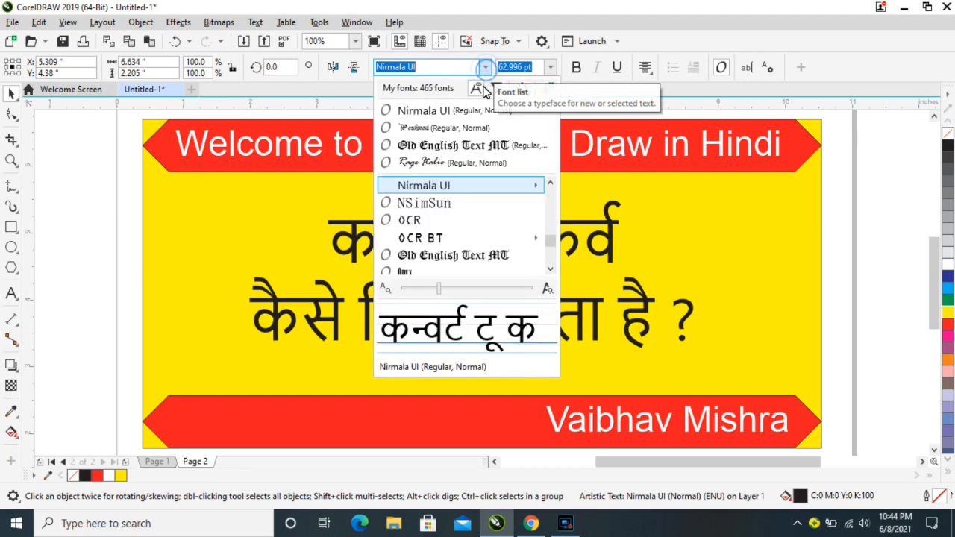
pyautogui.click(453, 255)
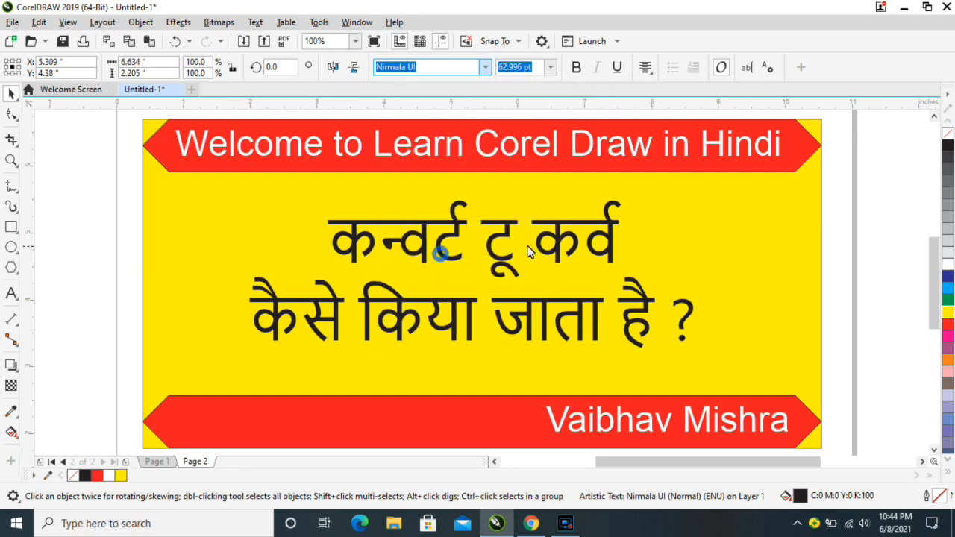
pyautogui.click(865, 245)
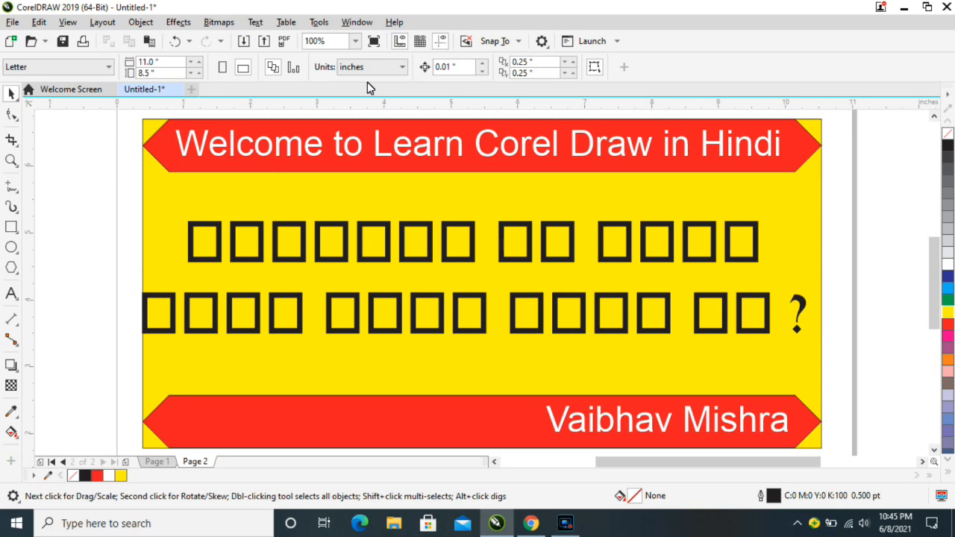
# Try to restore the Hindi text by setting its font to Nirmala UI
pyautogui.click(368, 226)
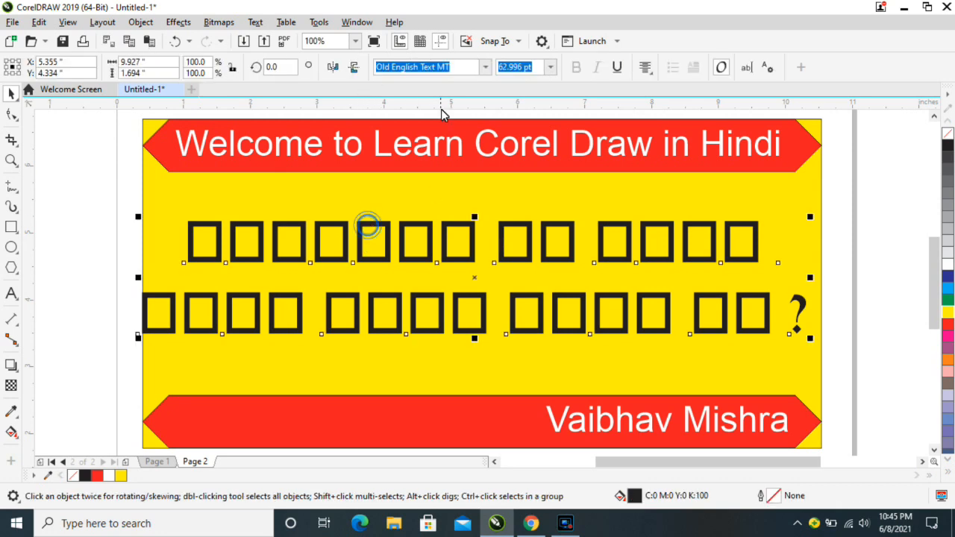
pyautogui.click(485, 66)
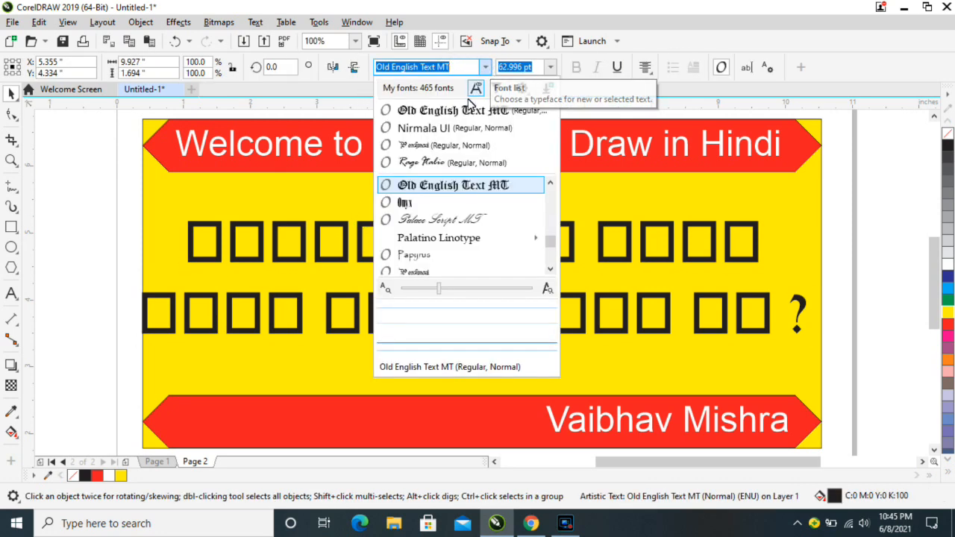
pyautogui.click(452, 128)
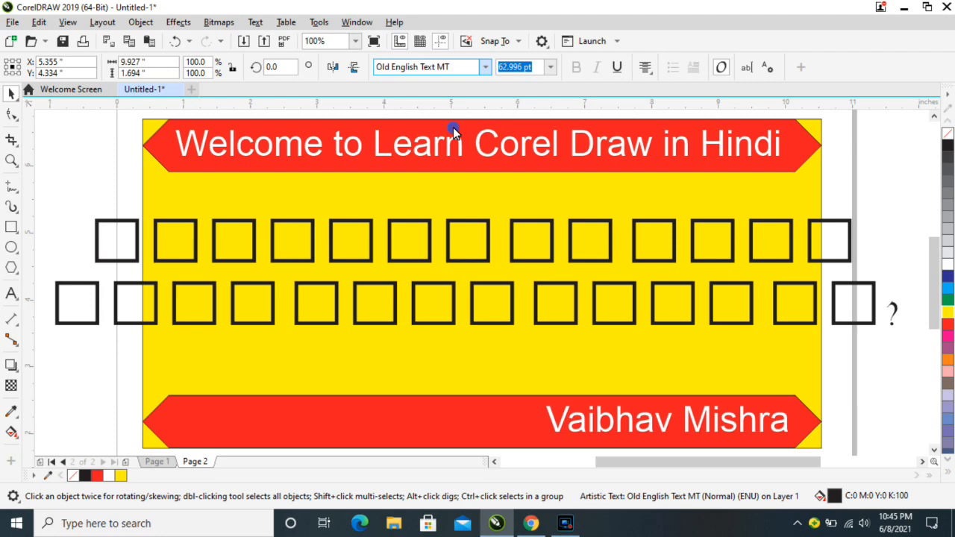
pyautogui.click(106, 198)
# Convert the Hindi text to curves, check its object type, and undo the conversion
pyautogui.click(426, 250)
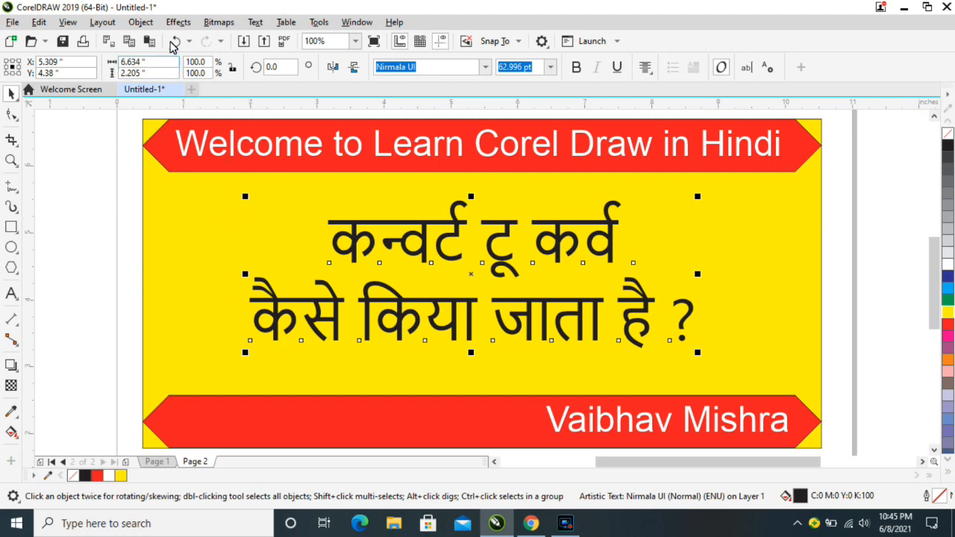
pyautogui.click(136, 22)
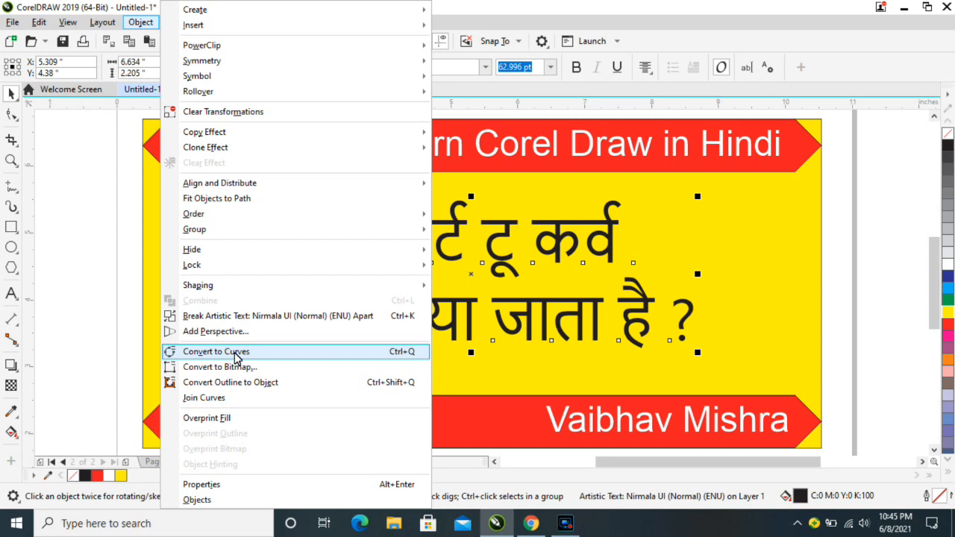
pyautogui.click(363, 354)
pyautogui.click(90, 219)
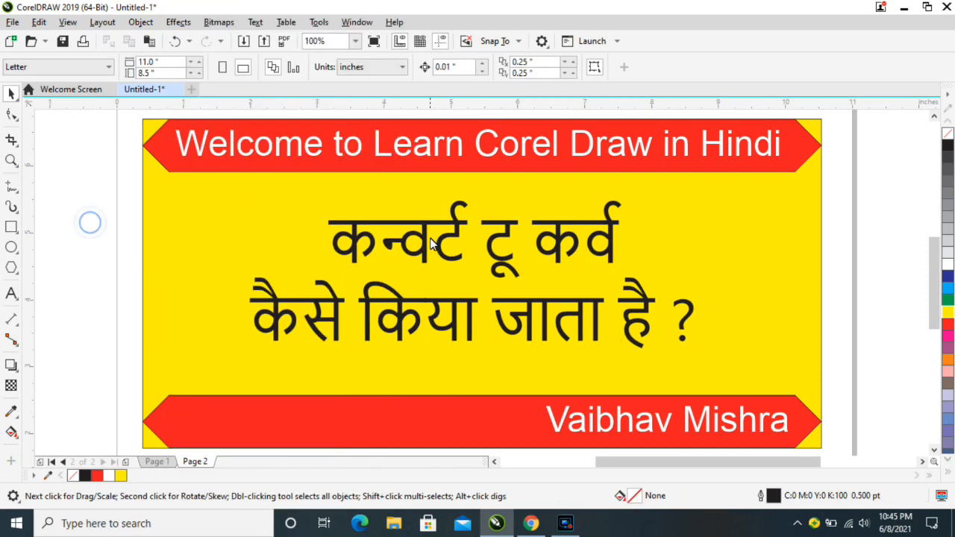
pyautogui.click(425, 240)
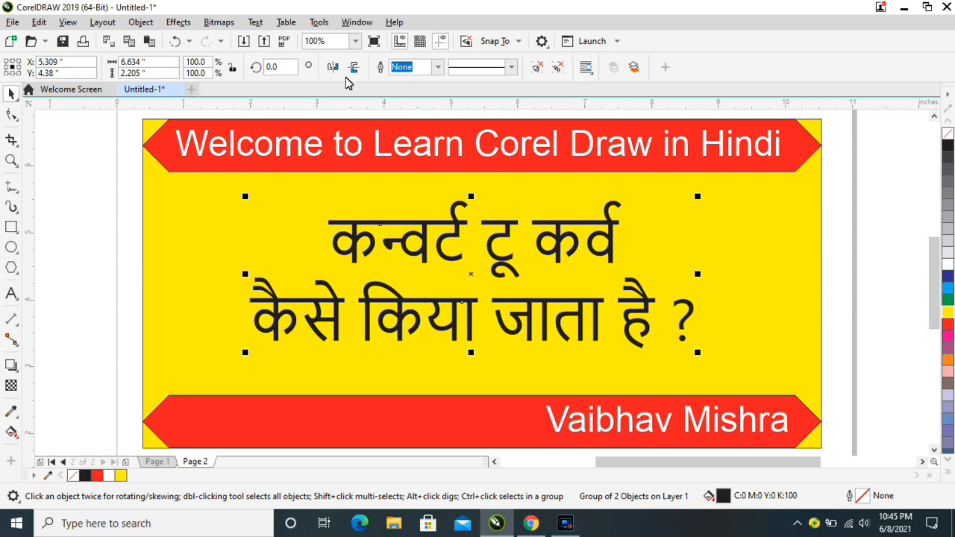
pyautogui.hotkey('ctrl', 'z')
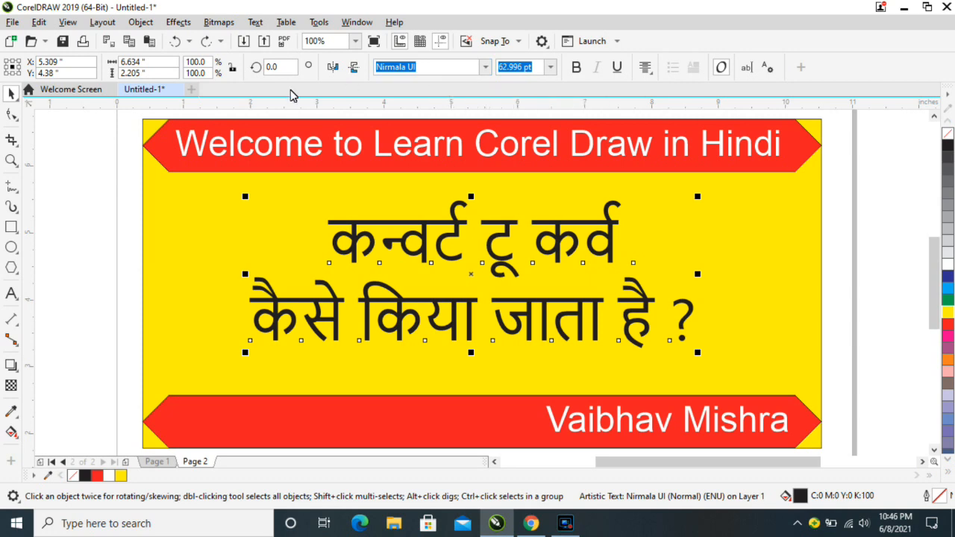
# Convert the two-line Hindi text to curves and deselect it
pyautogui.click(140, 21)
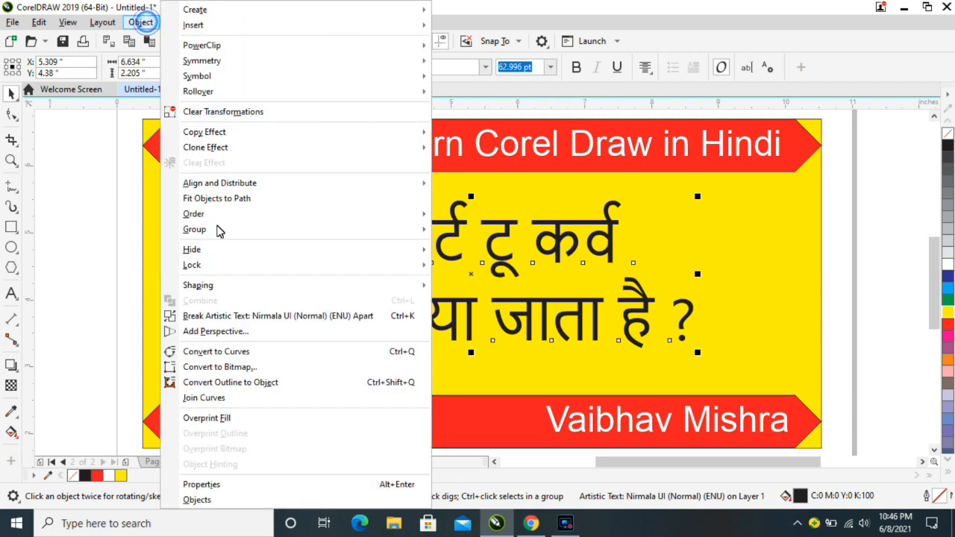
pyautogui.click(235, 351)
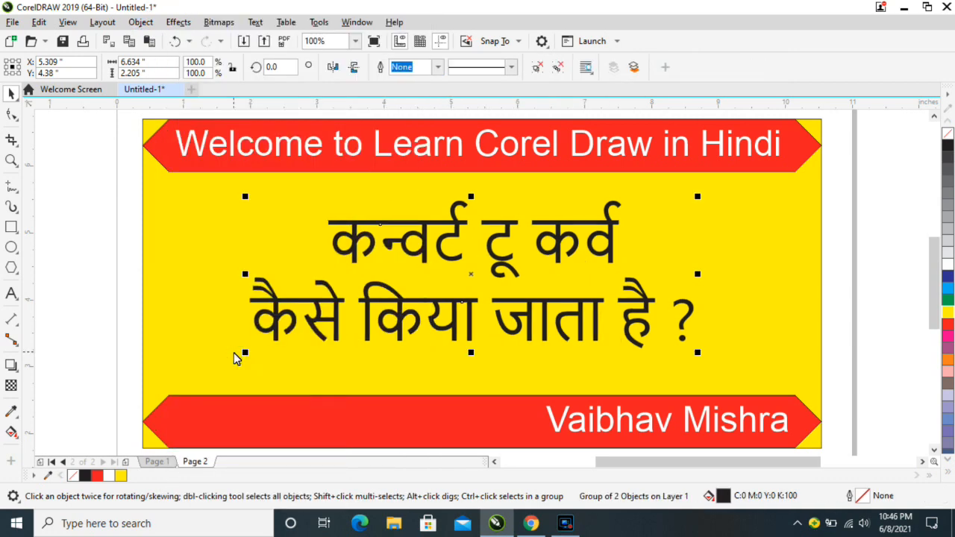
pyautogui.click(101, 255)
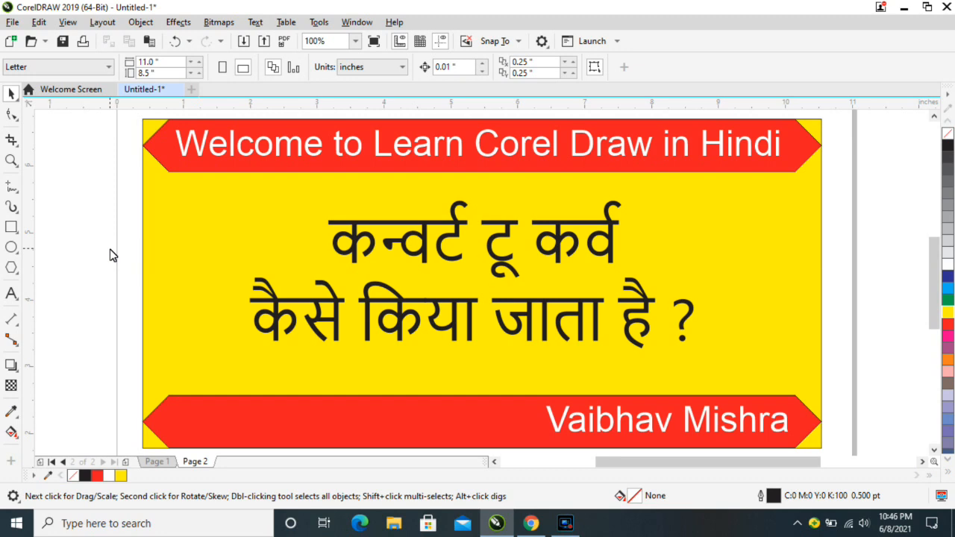
# Switch to Page 1 of the document
pyautogui.click(155, 461)
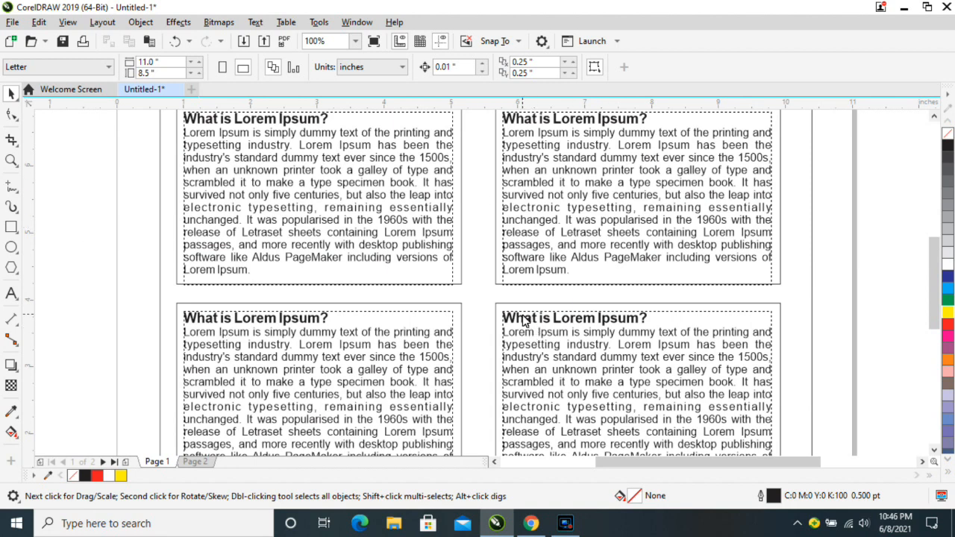
# Convert only the first Lorem Ipsum paragraph in the upper row to curves, and undo the conversion
pyautogui.click(310, 122)
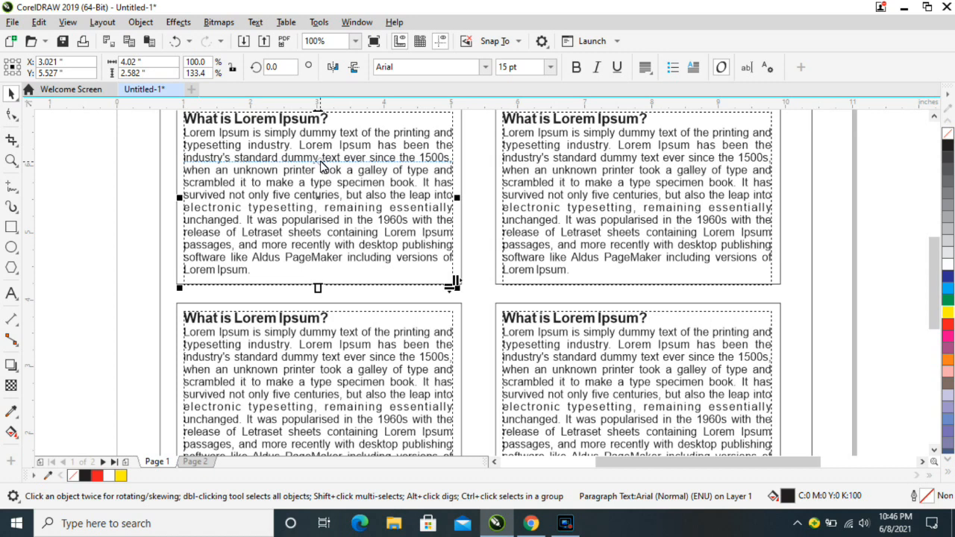
pyautogui.click(140, 22)
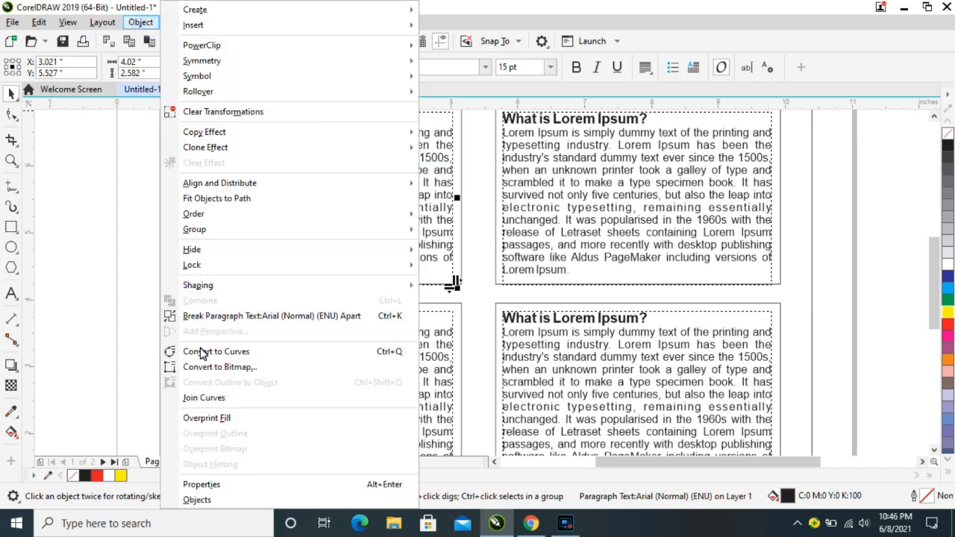
pyautogui.click(200, 352)
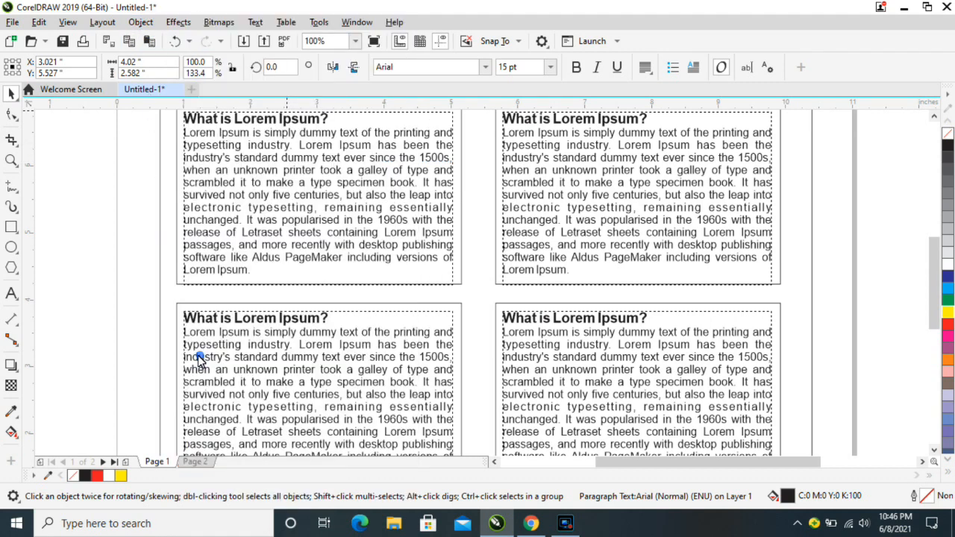
pyautogui.click(252, 158)
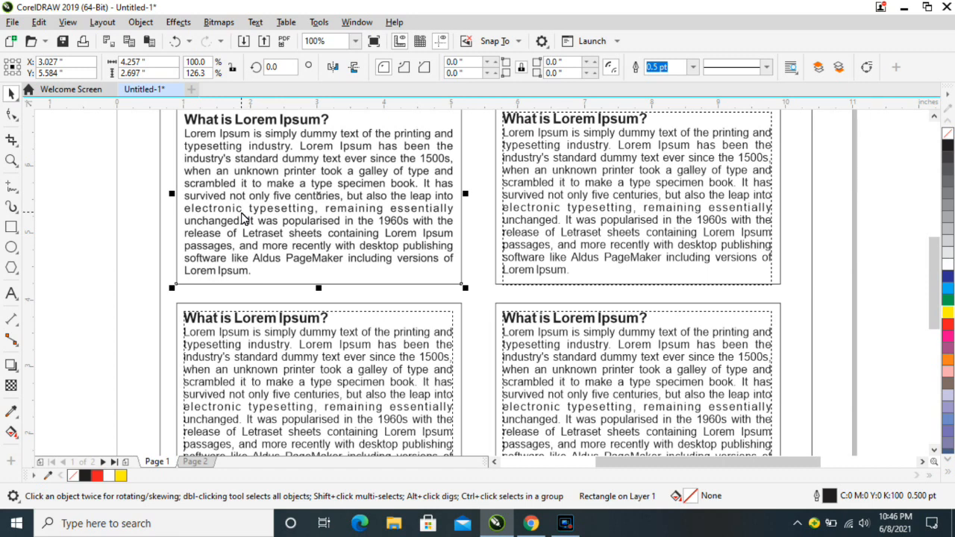
pyautogui.hotkey('ctrl', 'z')
pyautogui.click(114, 197)
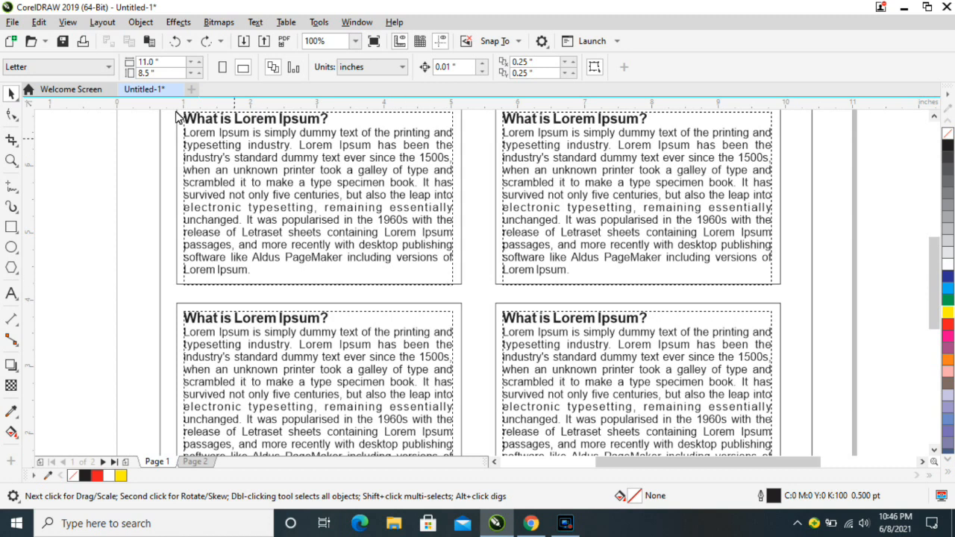
# Select all text on Page 1 at once and convert it to curves
pyautogui.click(38, 22)
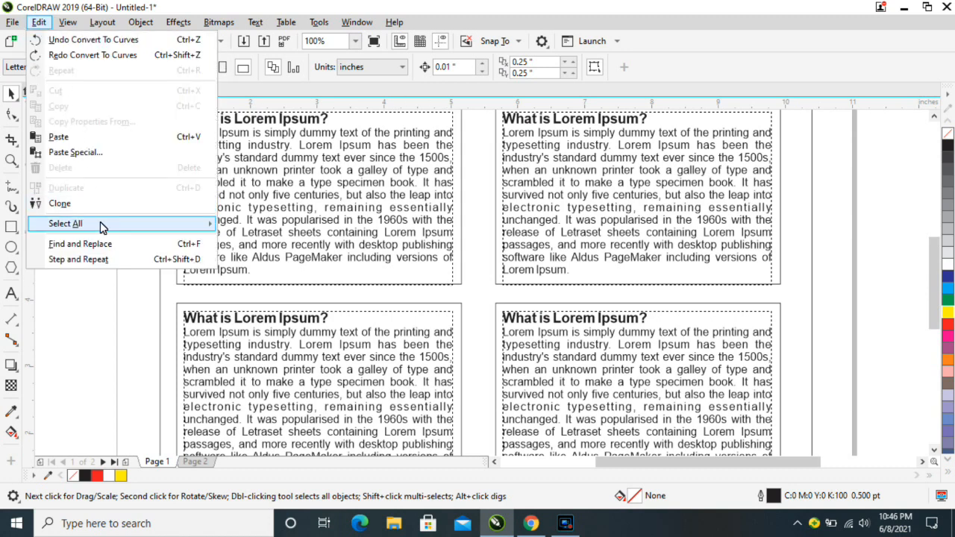
pyautogui.moveTo(100, 224)
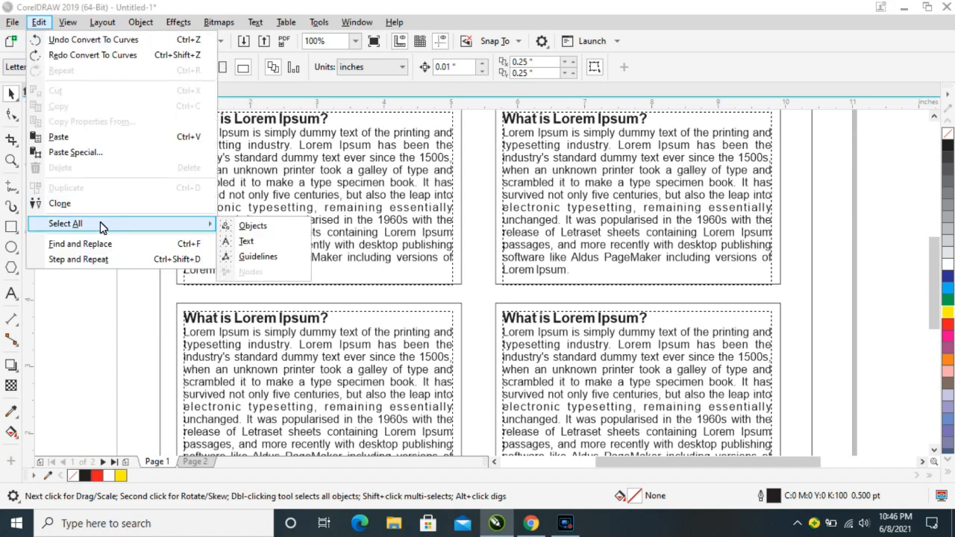
pyautogui.click(245, 242)
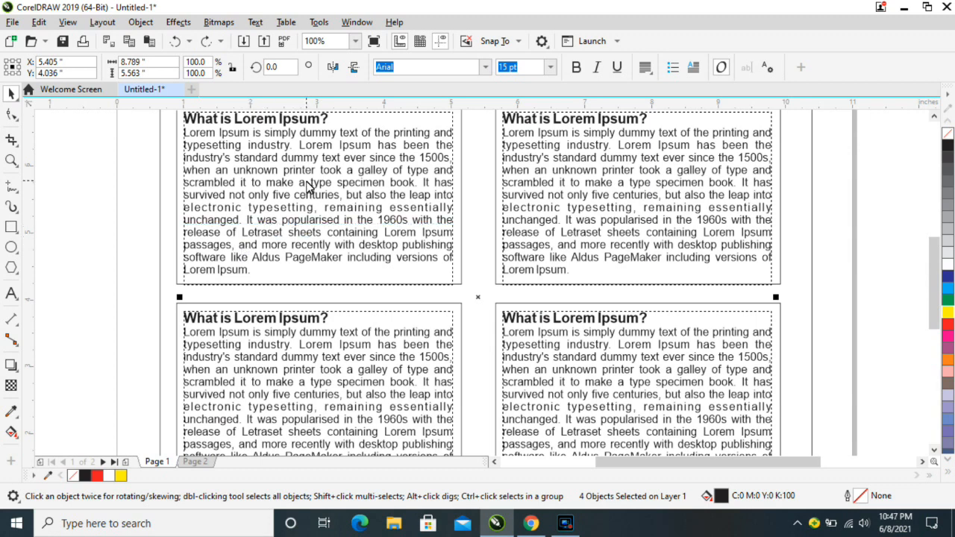
pyautogui.click(140, 22)
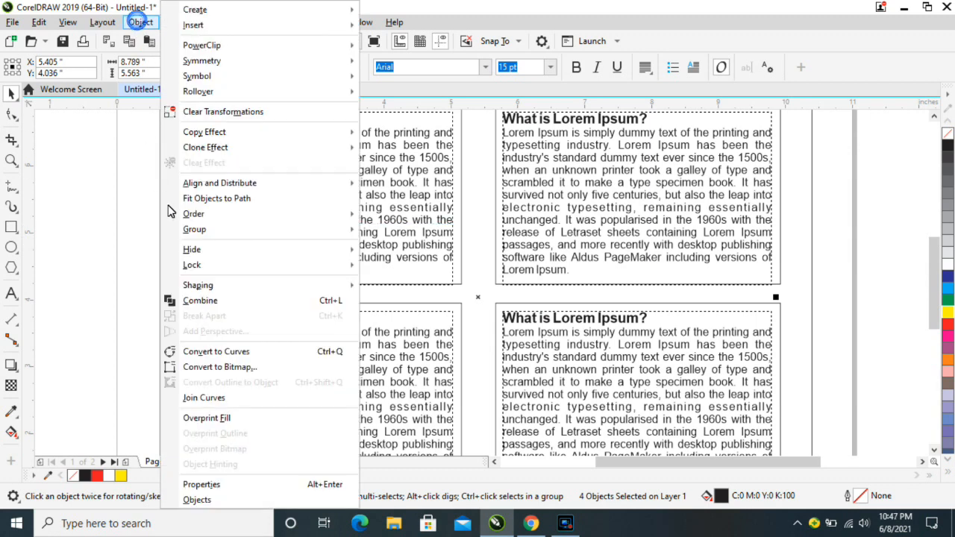
pyautogui.click(226, 353)
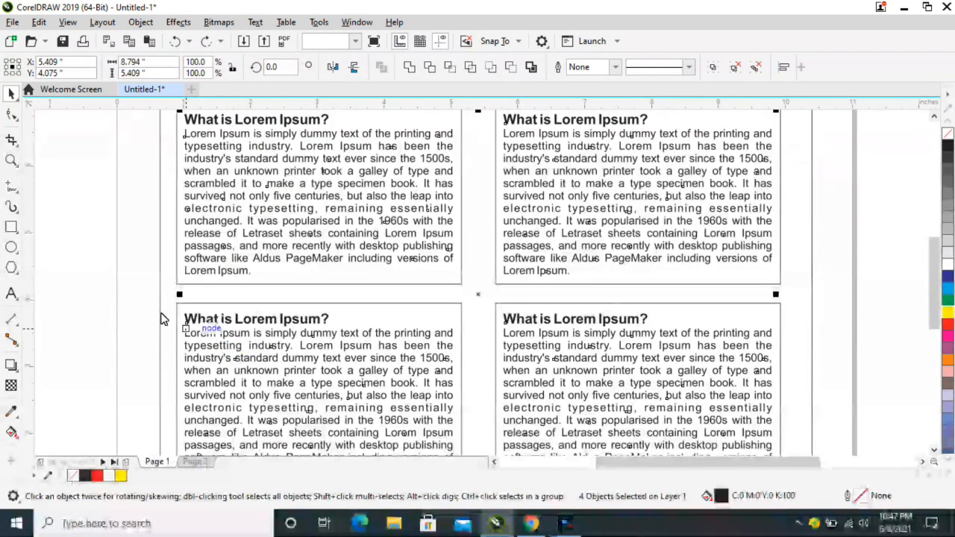
# Examine the four converted Lorem Ipsum blocks one by one and within the whole page layout
pyautogui.click(258, 322)
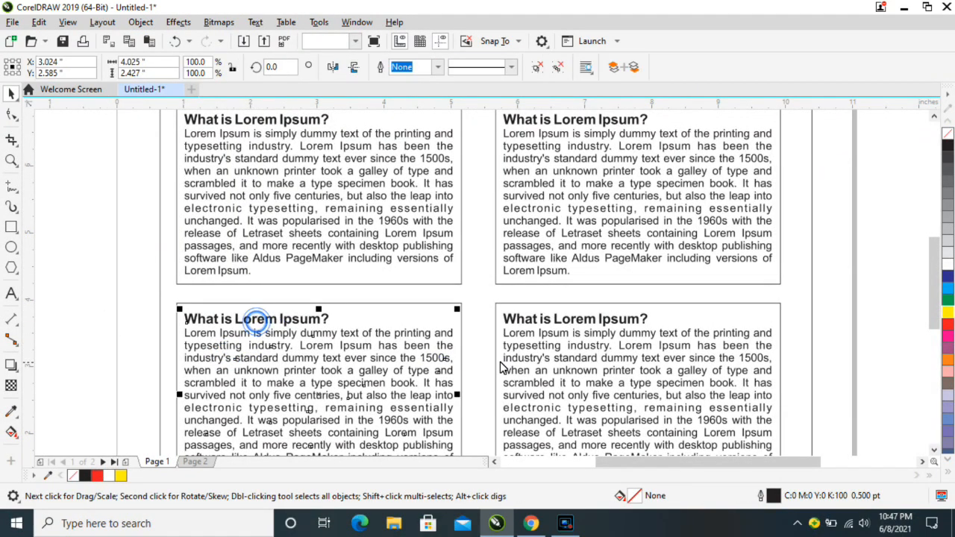
pyautogui.click(549, 321)
pyautogui.click(563, 155)
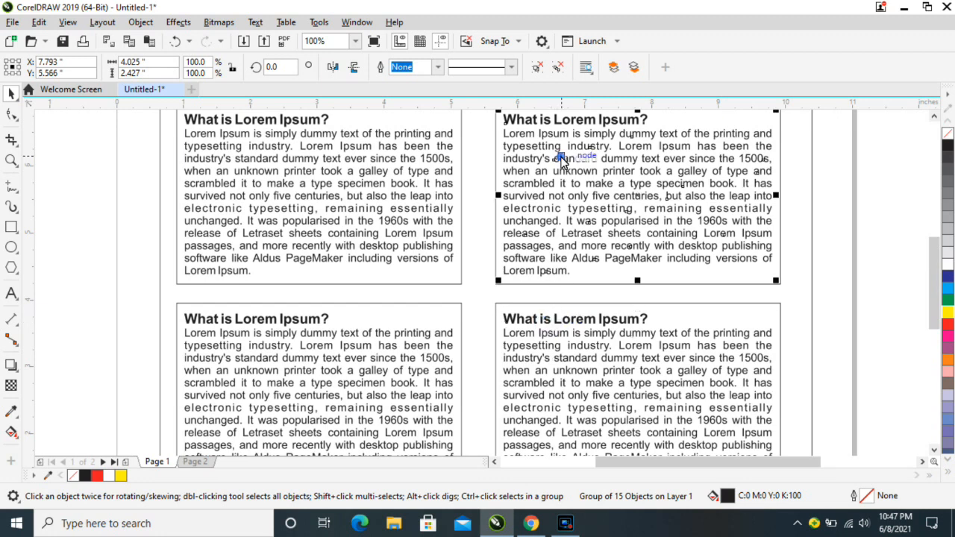
pyautogui.click(317, 147)
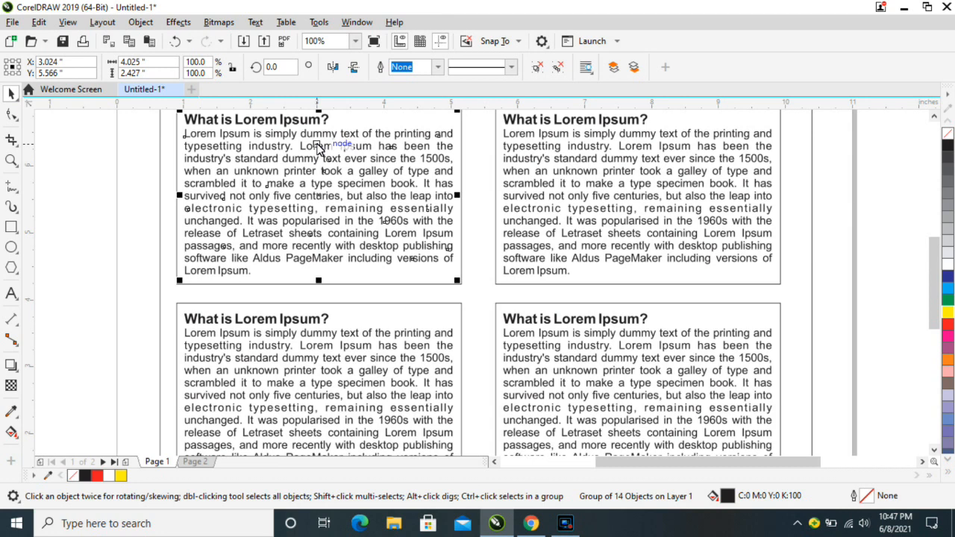
pyautogui.click(119, 205)
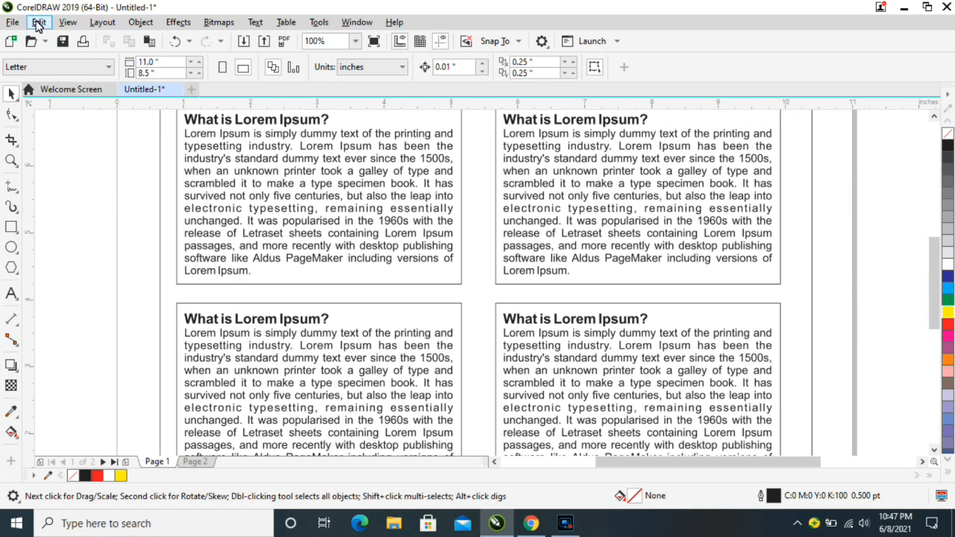
pyautogui.scroll(-2, 244, 201)
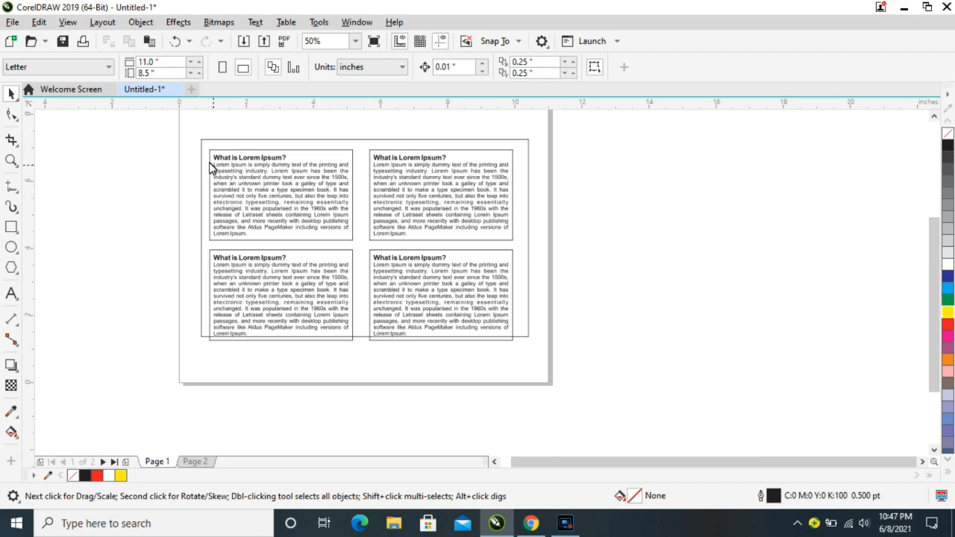
pyautogui.scroll(2, 193, 157)
pyautogui.moveTo(933, 273); pyautogui.dragTo(933, 281)
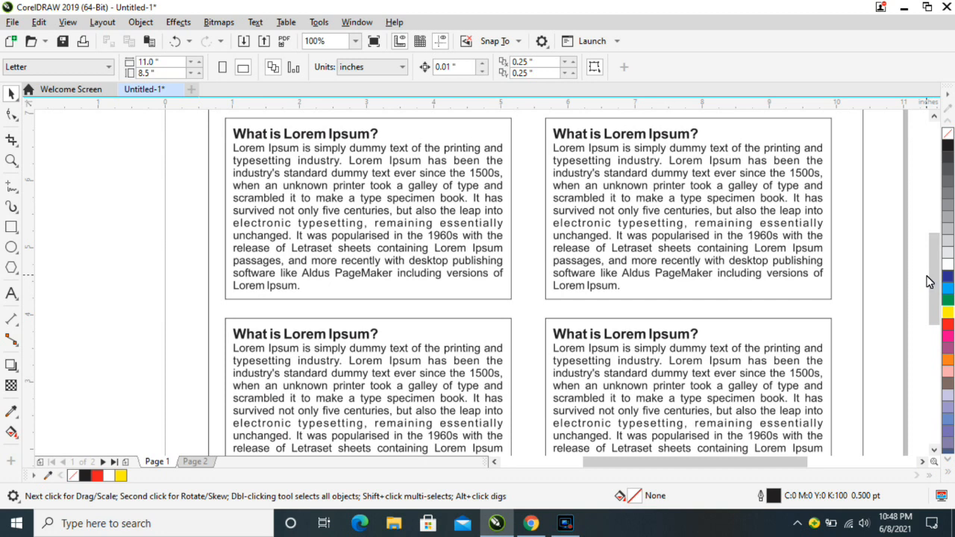
pyautogui.click(565, 523)
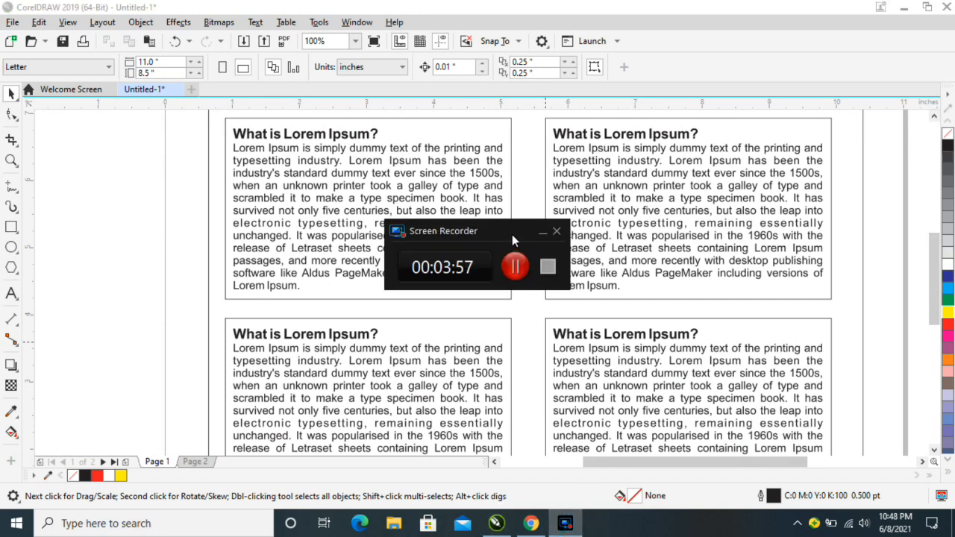